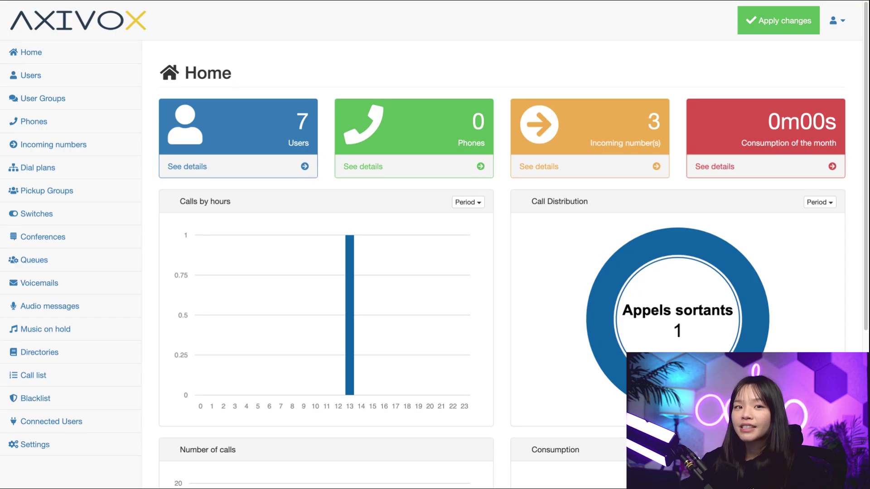
# - Check where each incoming number is routed, then bring up the list of user extensions
pyautogui.click(53, 144)
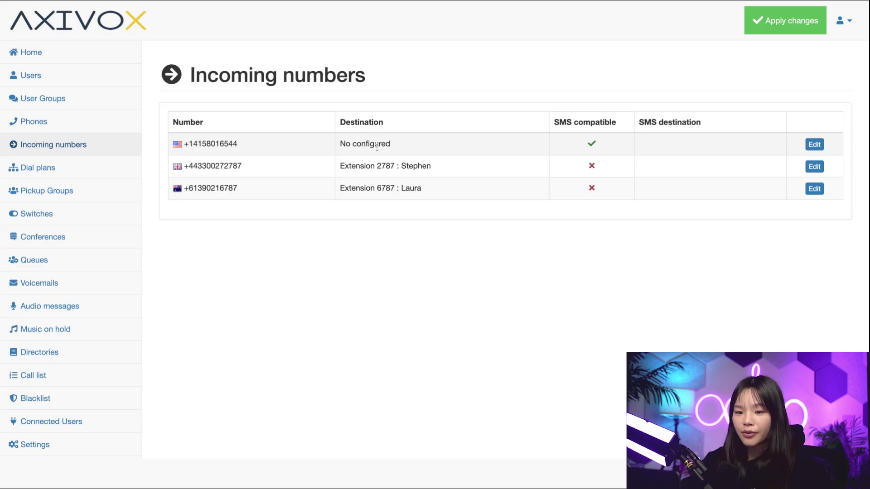
pyautogui.click(112, 78)
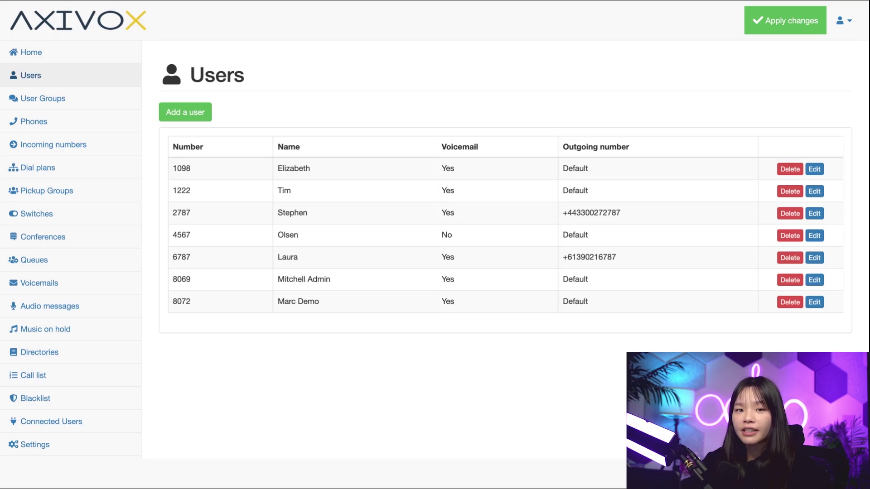
# - Create a new user at extension 6544 and enter the user's name and e-mail address
pyautogui.click(189, 112)
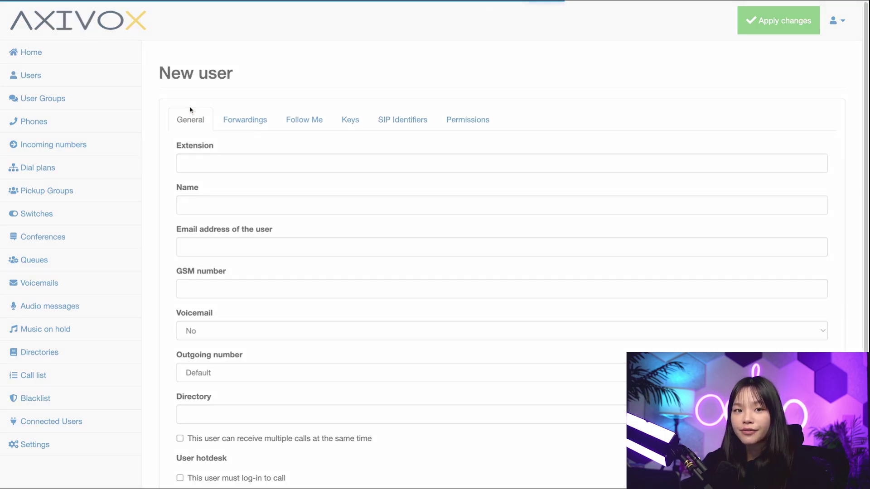
pyautogui.click(229, 164)
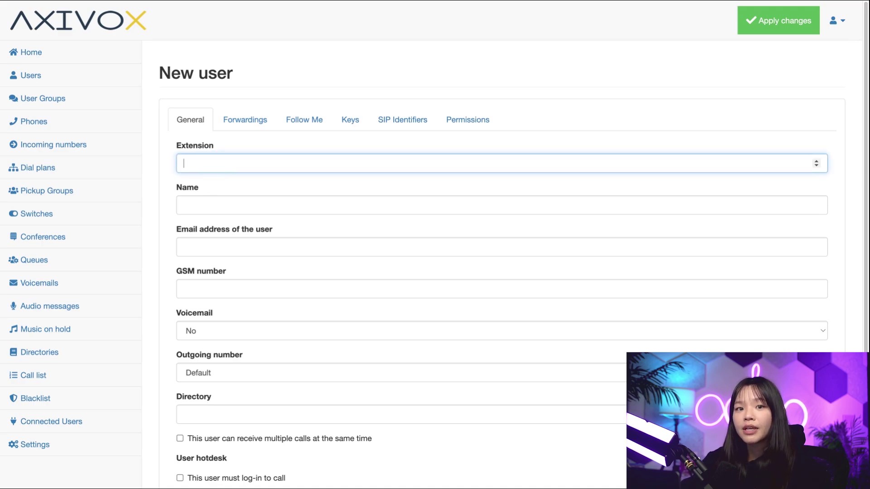
pyautogui.write('6')
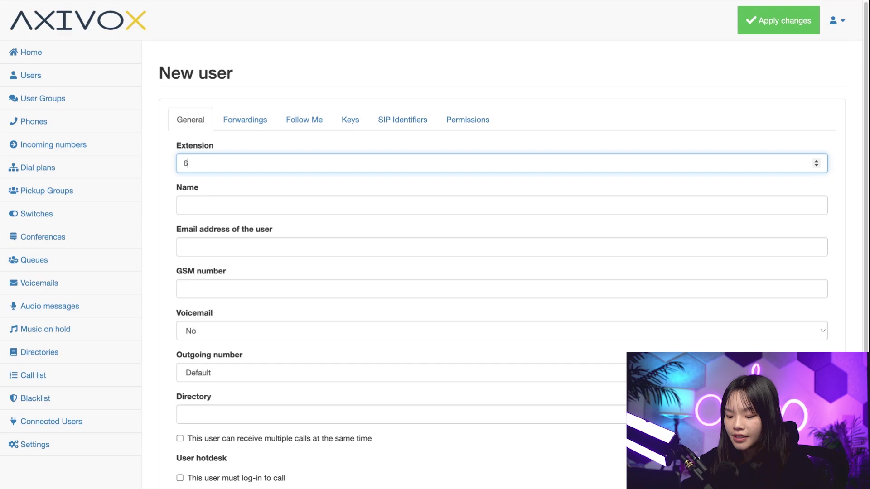
pyautogui.write('544')
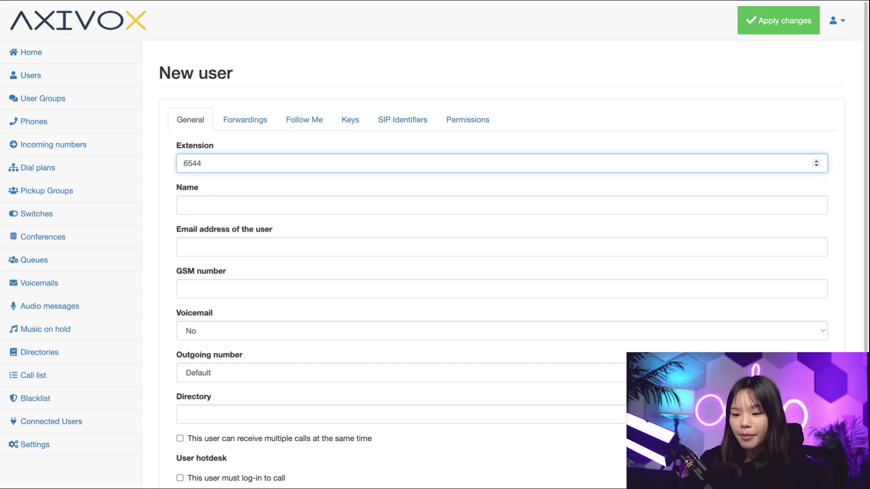
pyautogui.click(184, 205)
pyautogui.write('Ariel')
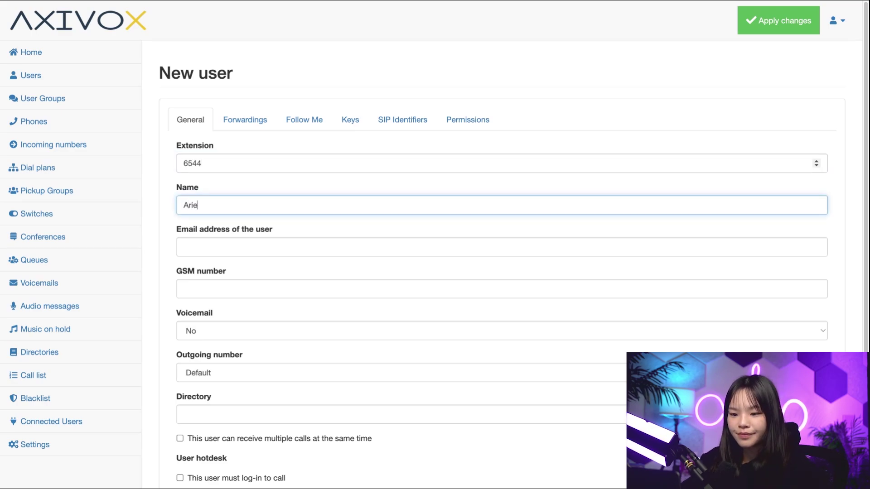
pyautogui.press('Tab')
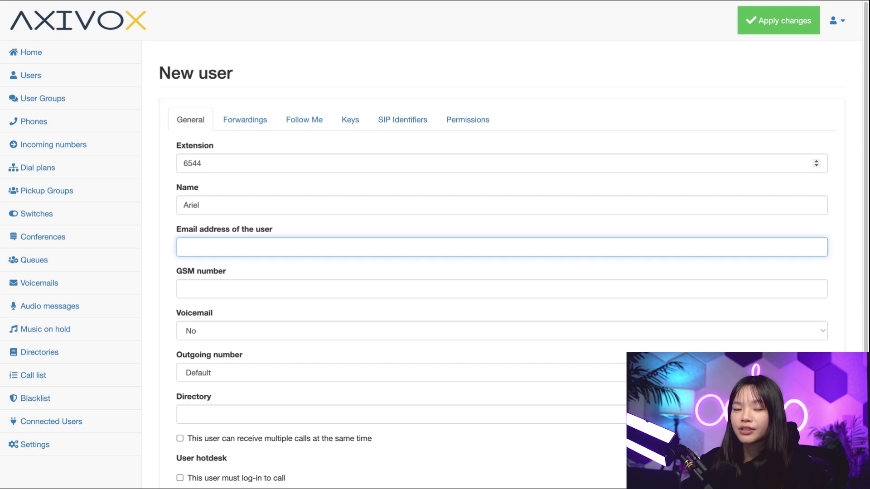
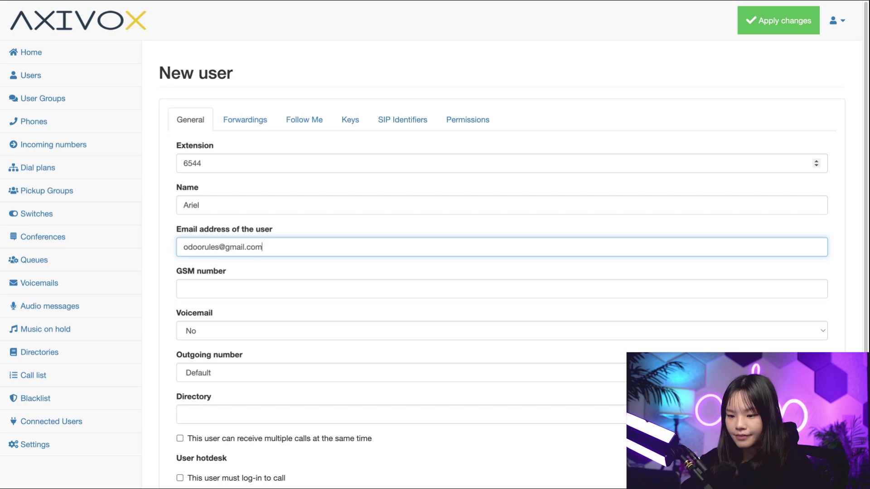
pyautogui.press('Tab')
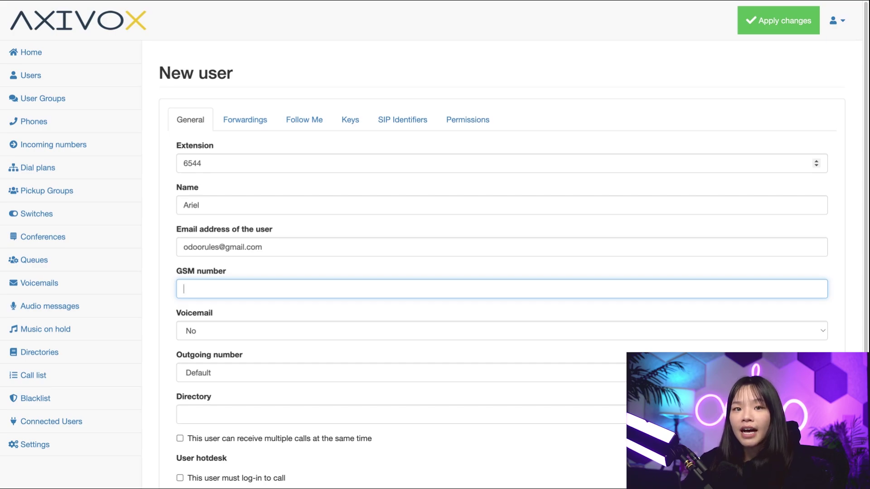
# - Set Voicemail to Yes and choose the user's dedicated line as the outgoing number
pyautogui.click(248, 333)
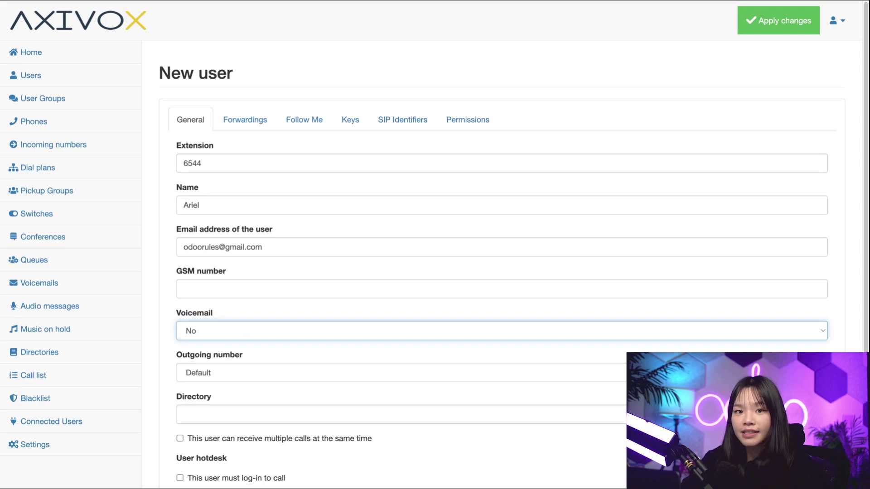
pyautogui.press('Down')
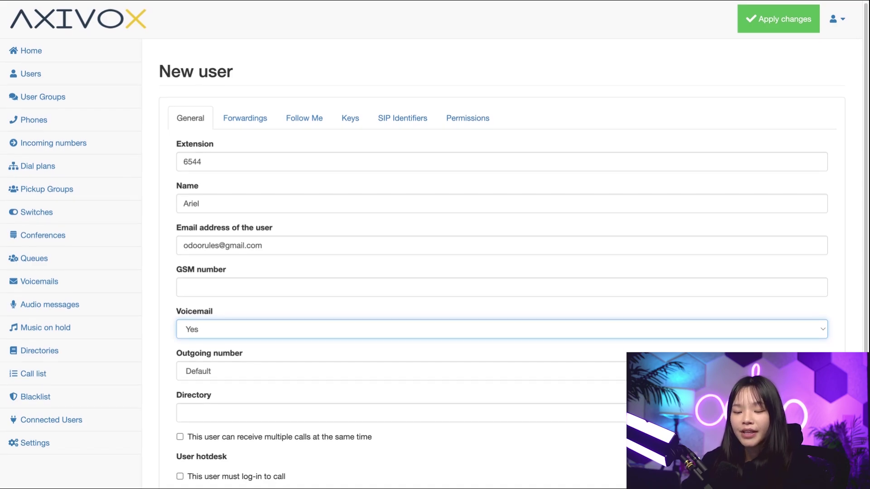
pyautogui.scroll(-2, 435, 245)
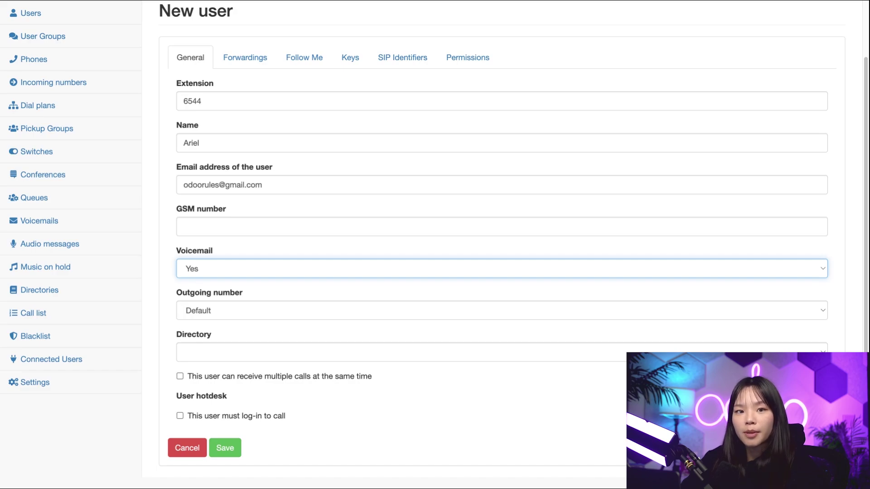
pyautogui.click(244, 311)
pyautogui.press('Down')
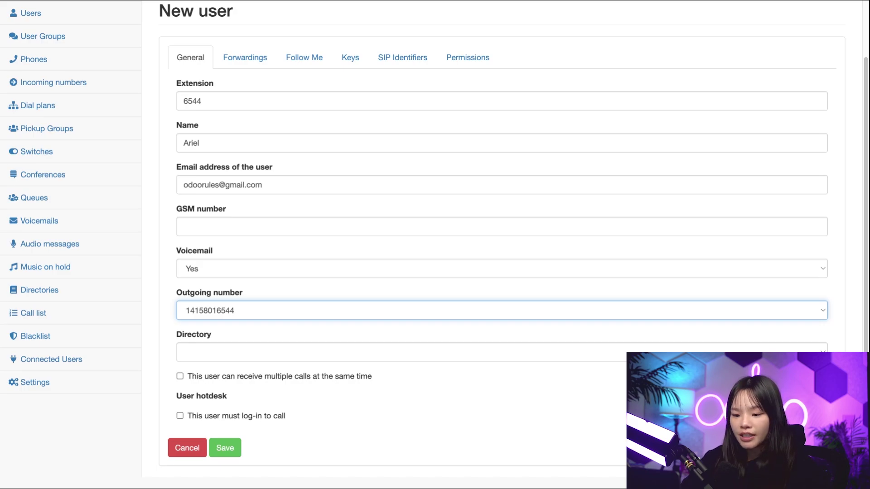
# - Assign the Défaut directory and save the extension 6544 user
pyautogui.click(250, 361)
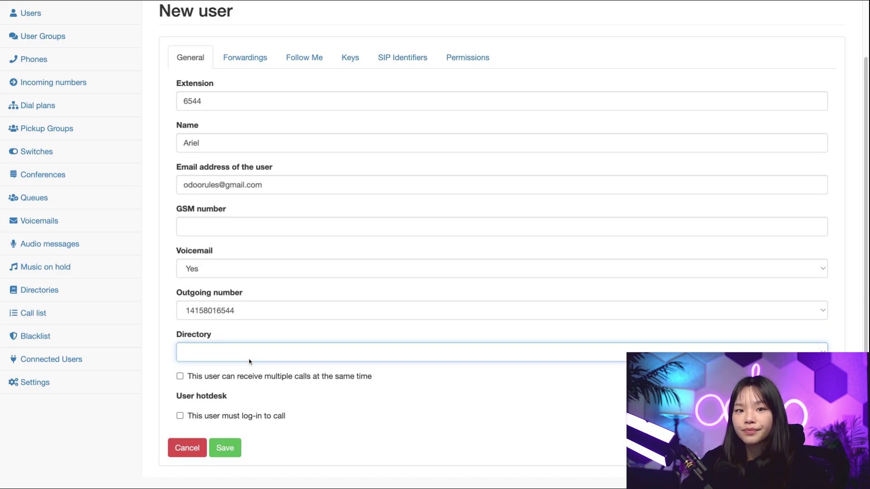
pyautogui.click(249, 368)
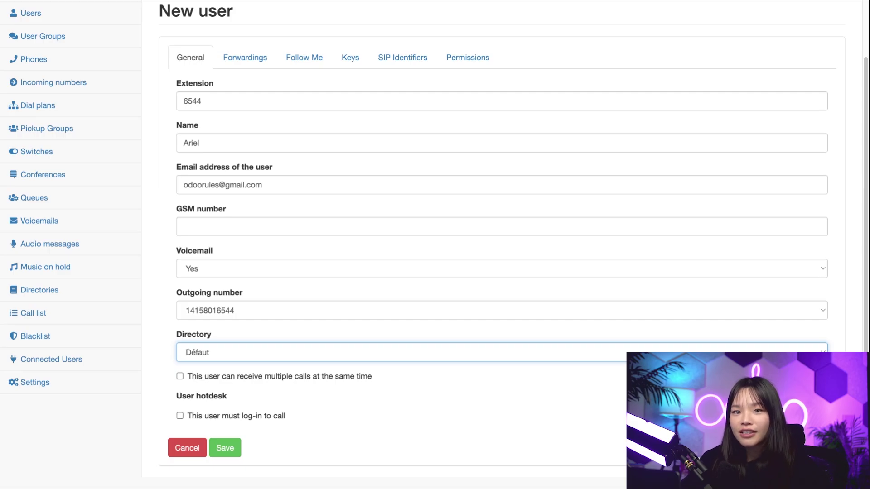
pyautogui.click(226, 450)
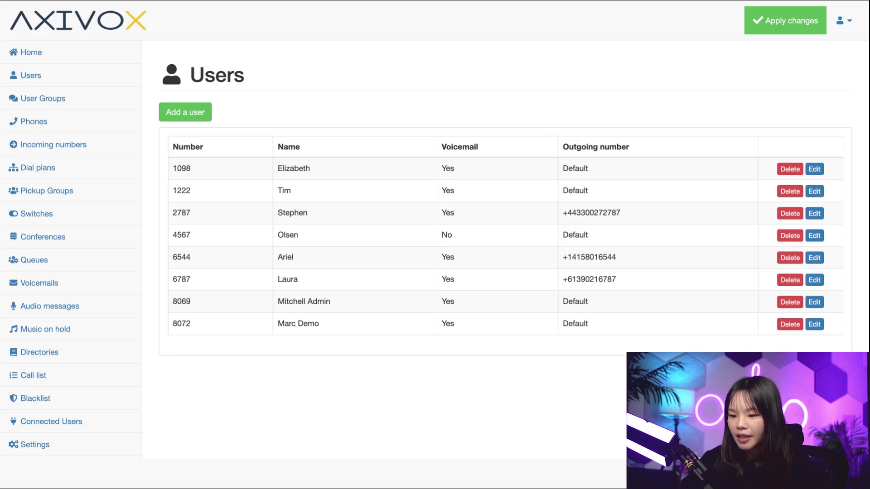
# - Open user 6544's Forwardings tab for no-answer and busy forwarding
pyautogui.click(325, 264)
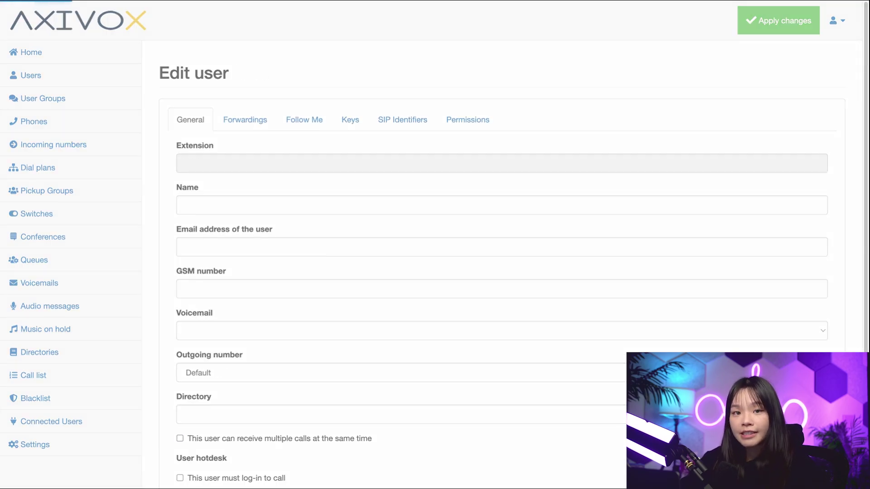
pyautogui.click(244, 122)
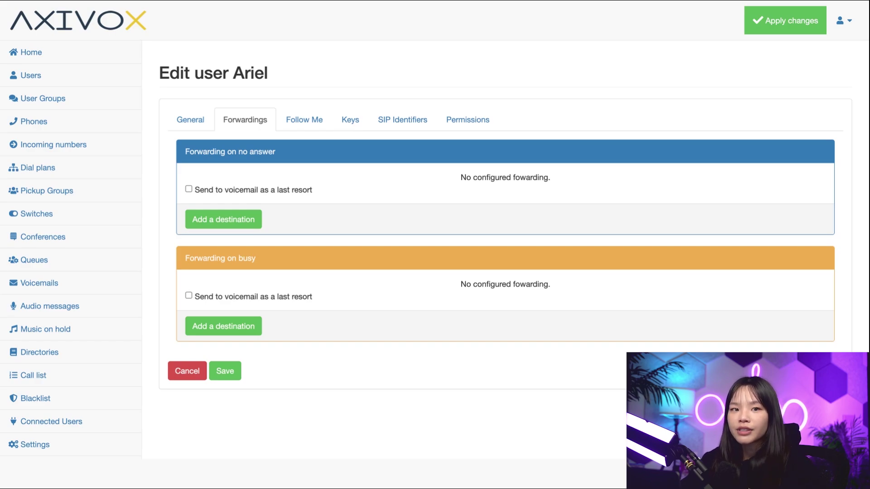
# - Forward unanswered calls to extension 2787, ringing it for 0–20 seconds
pyautogui.click(236, 224)
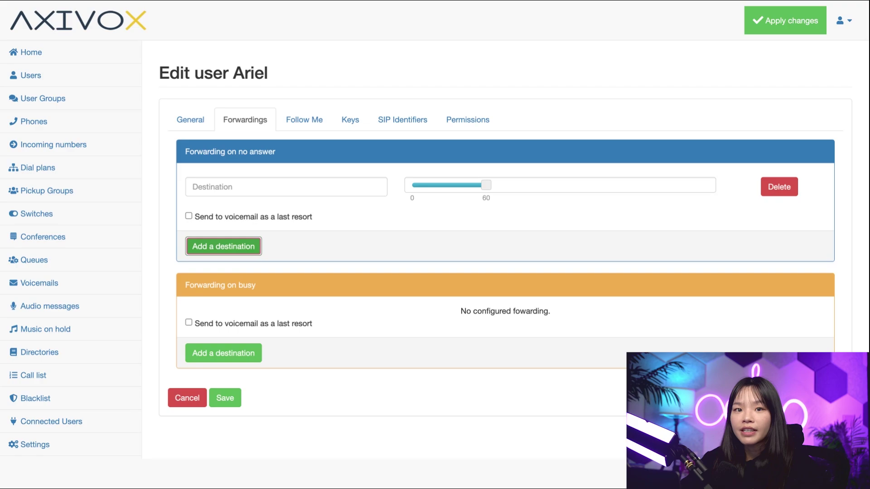
pyautogui.click(223, 186)
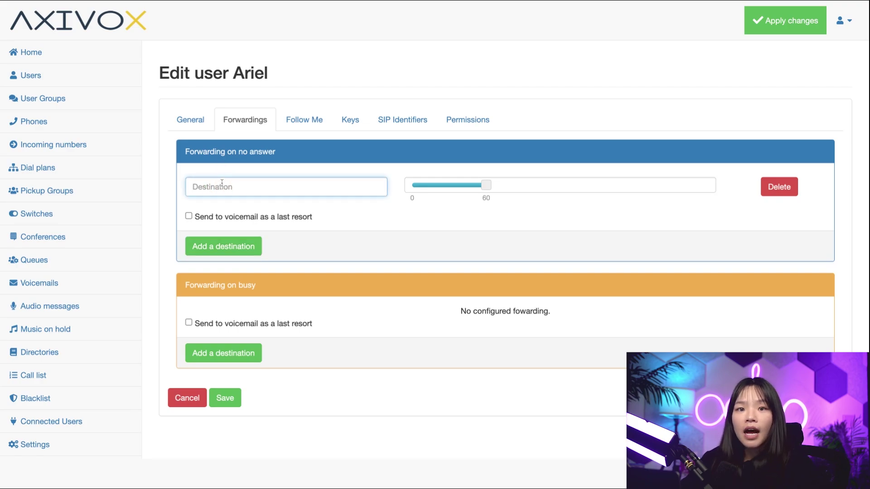
pyautogui.write('S')
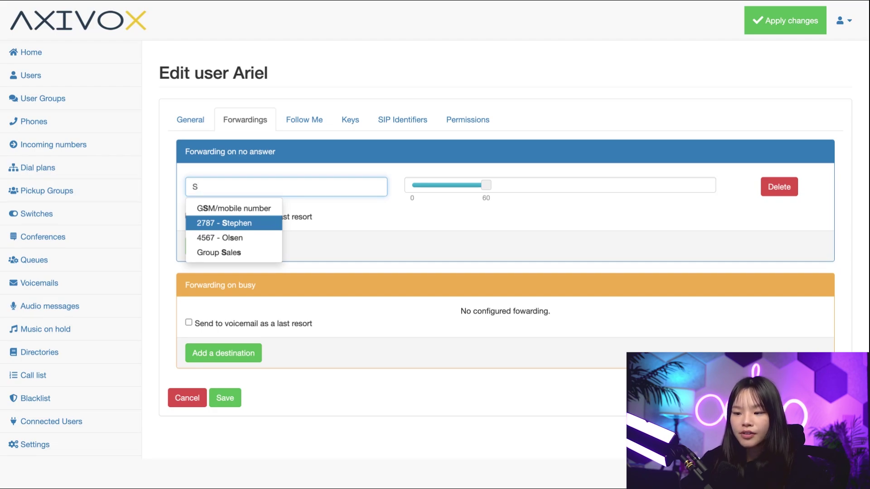
pyautogui.press('Return')
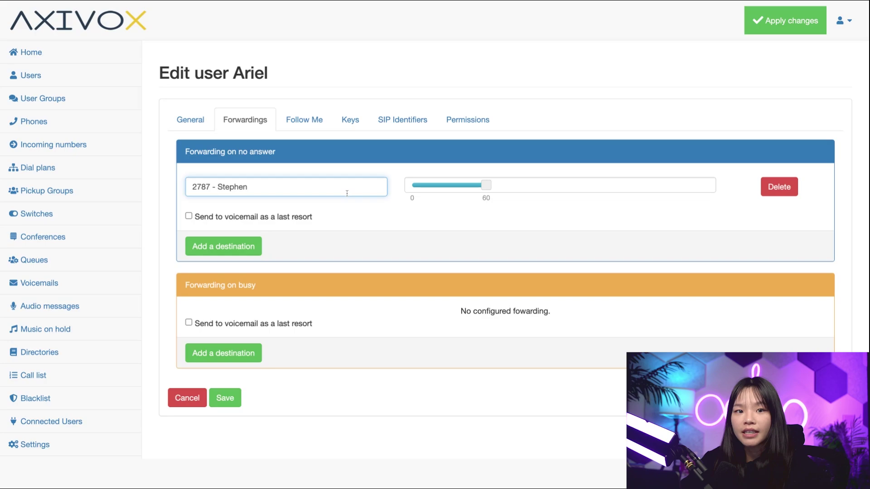
pyautogui.moveTo(485, 187); pyautogui.dragTo(437, 188)
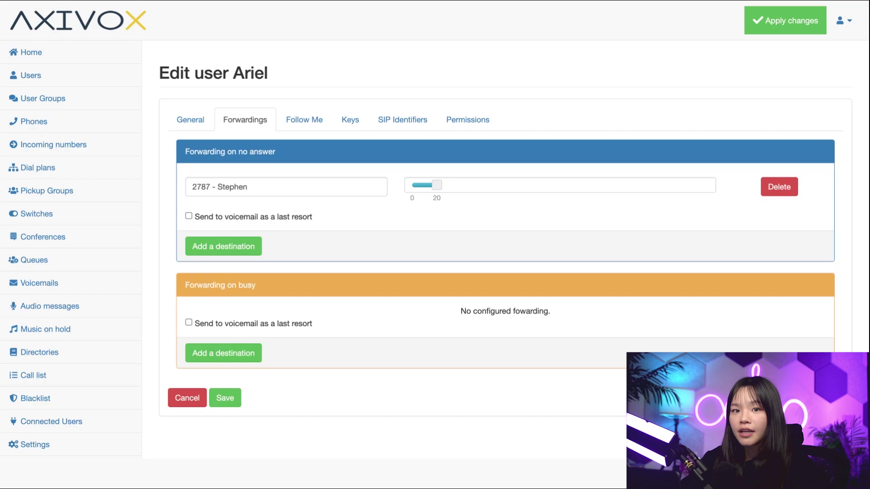
# - Add extension 6787 as a second no-answer destination ringing from 0 to 40 seconds
pyautogui.click(247, 246)
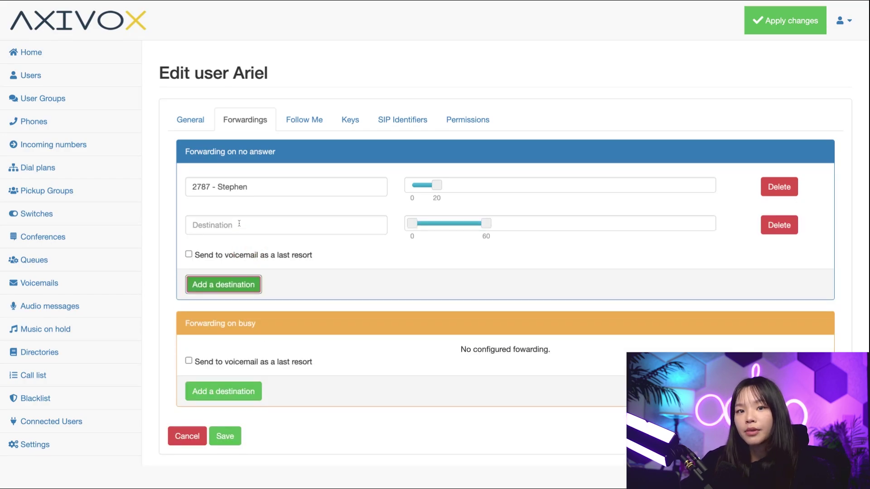
pyautogui.click(239, 224)
pyautogui.write('l')
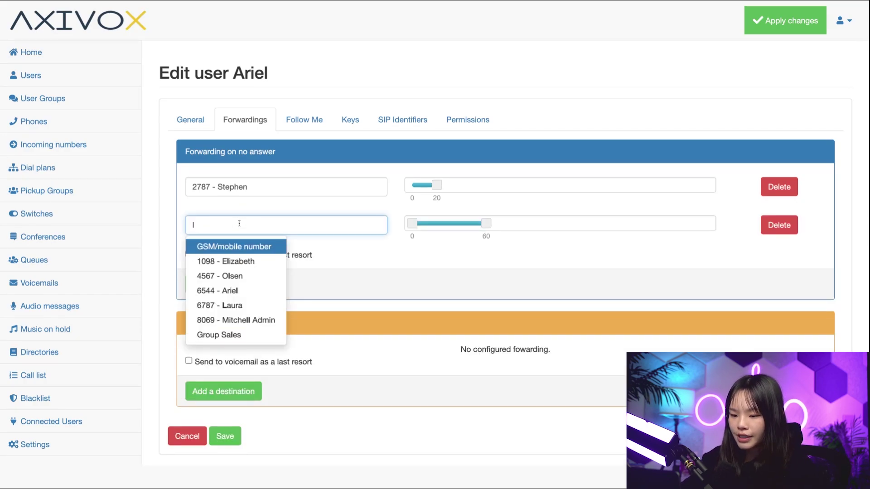
pyautogui.write('au')
pyautogui.click(242, 246)
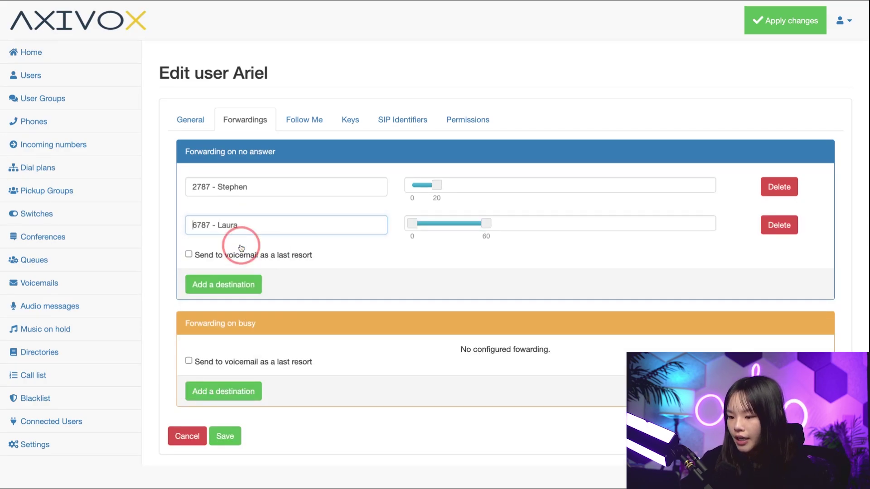
pyautogui.moveTo(412, 223); pyautogui.dragTo(461, 224)
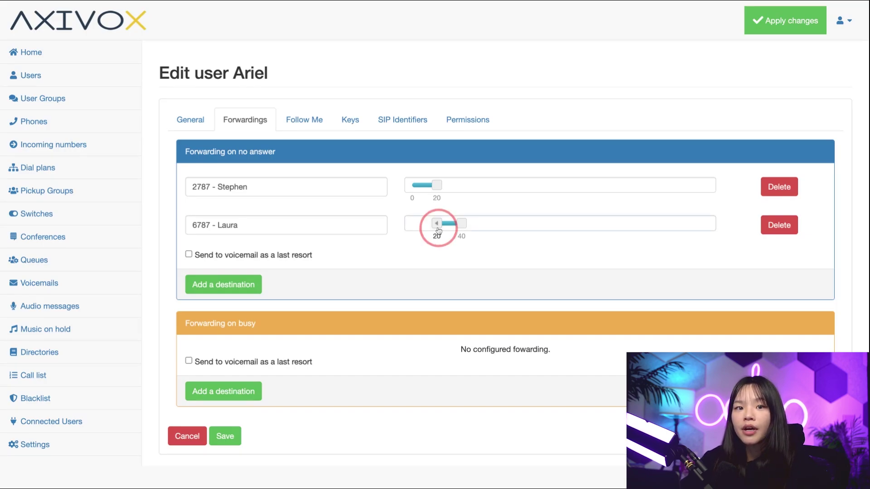
pyautogui.moveTo(437, 224); pyautogui.dragTo(412, 224)
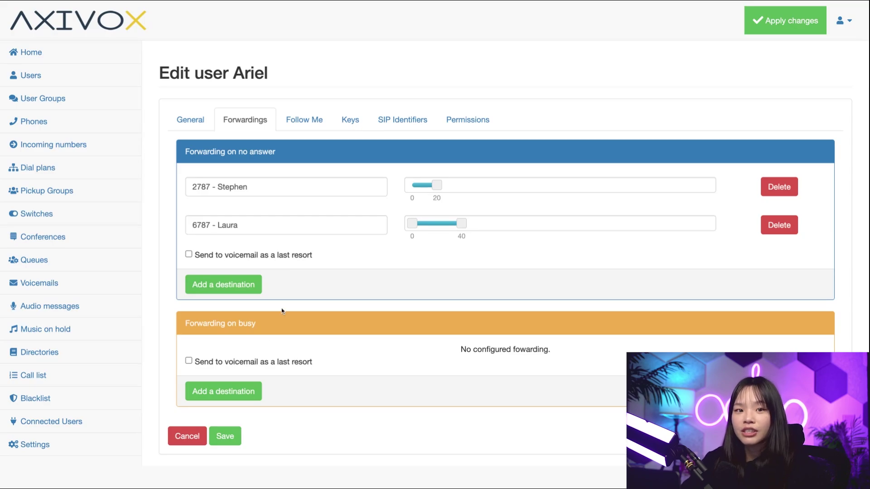
# - Save the forwarding changes and go to the user's Follow Me settings
pyautogui.click(226, 435)
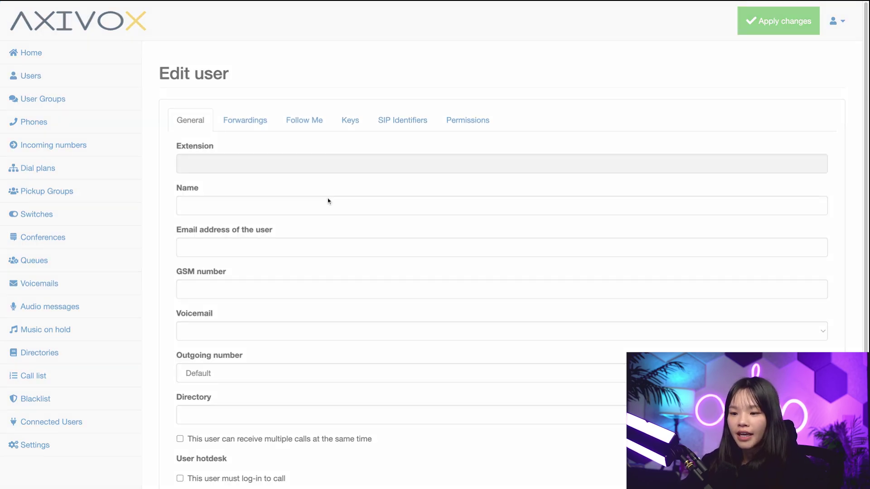
pyautogui.click(295, 120)
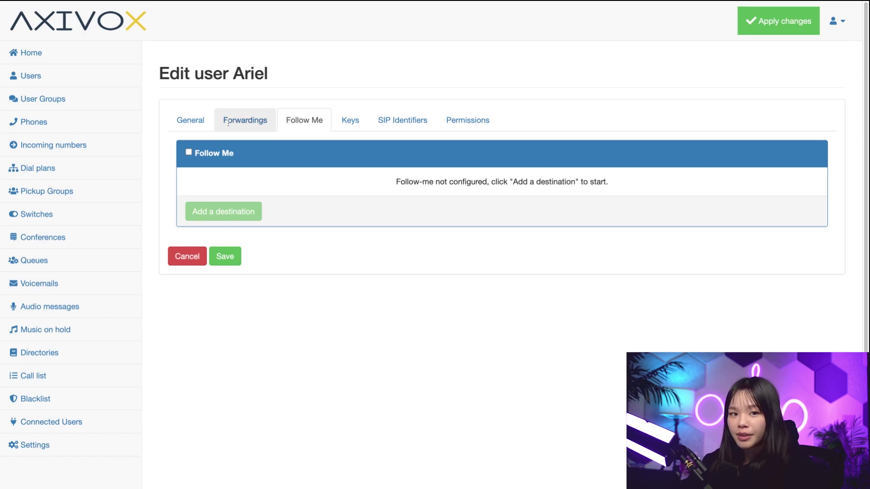
# - Enable Follow Me with an external phone number destination ringing for 0–60 seconds
pyautogui.click(188, 153)
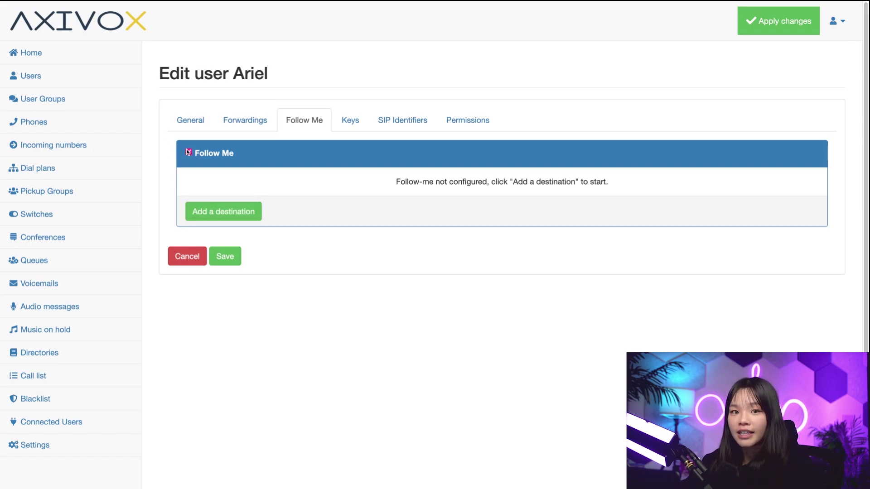
pyautogui.click(237, 214)
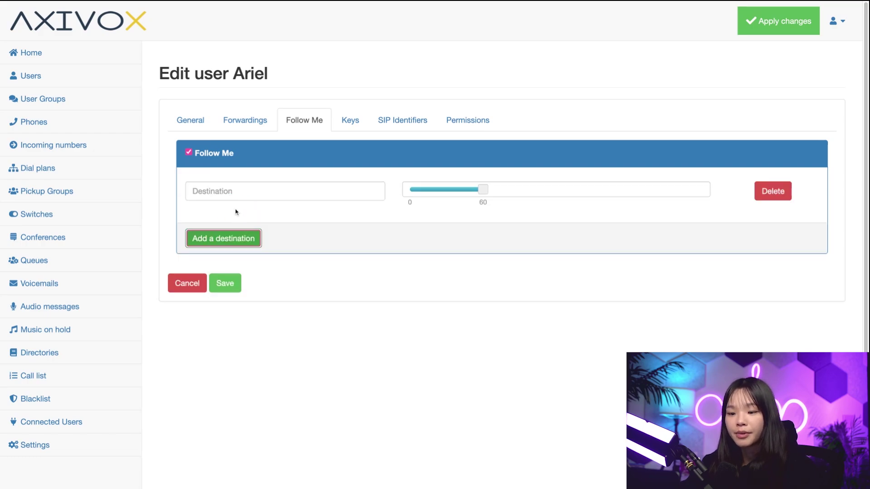
pyautogui.click(237, 190)
pyautogui.write('1234567890')
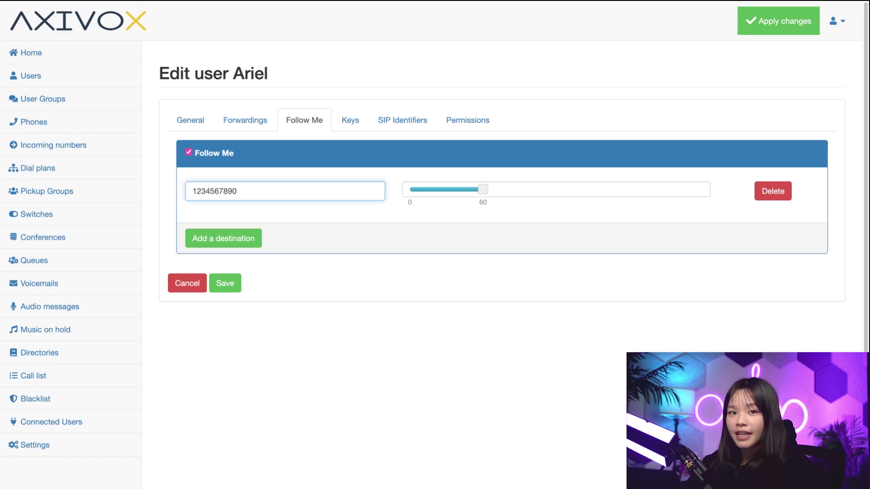
# - Reduce the user's number of phone keys to 2
pyautogui.click(355, 124)
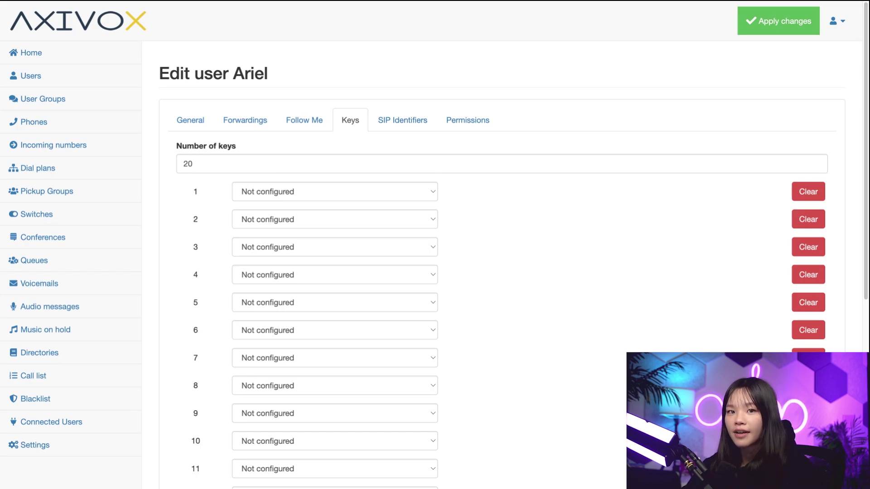
pyautogui.click(278, 163)
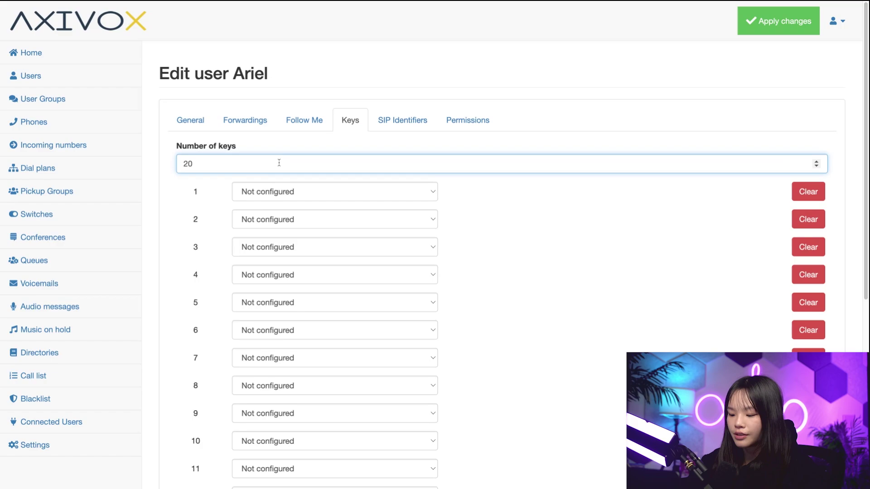
pyautogui.press('BackSpace')
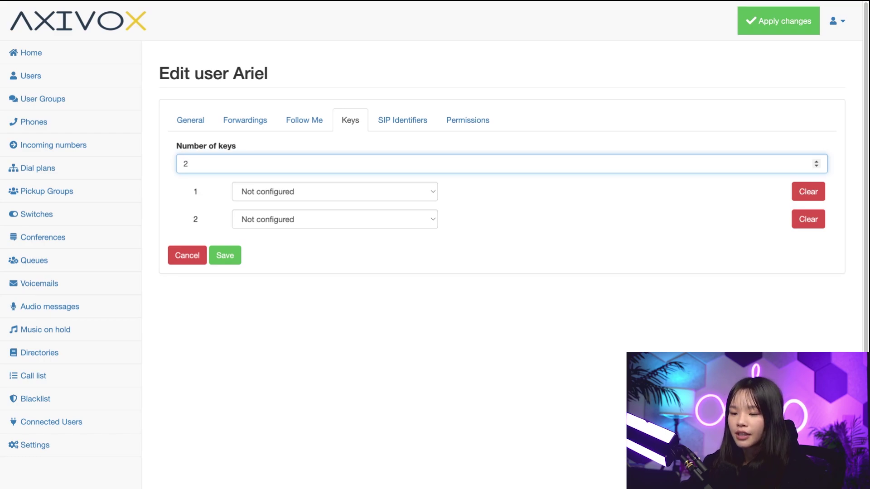
# - Make key 1 a Quick Call key with a contact label and external phone number
pyautogui.click(292, 193)
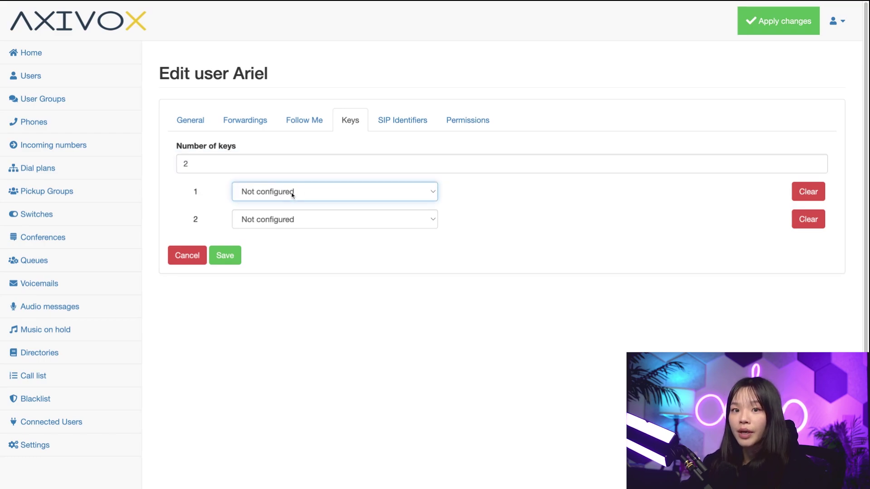
pyautogui.click(289, 217)
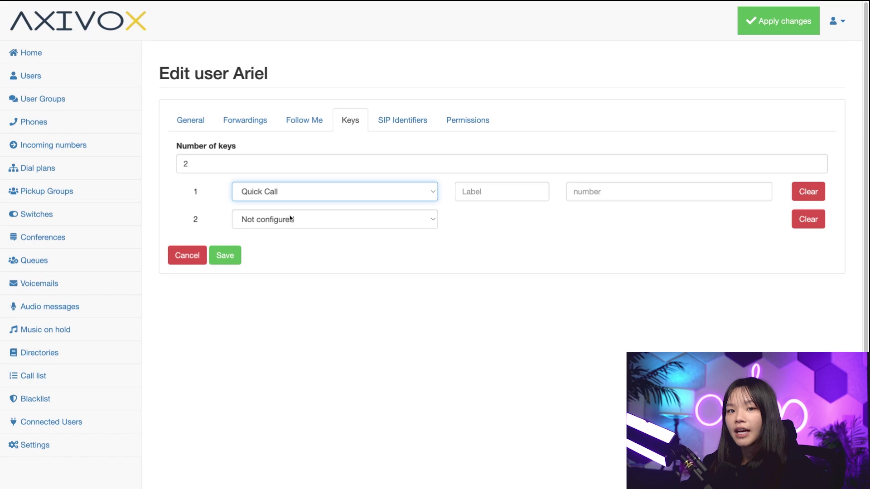
pyautogui.click(480, 192)
pyautogui.write('Call Mat')
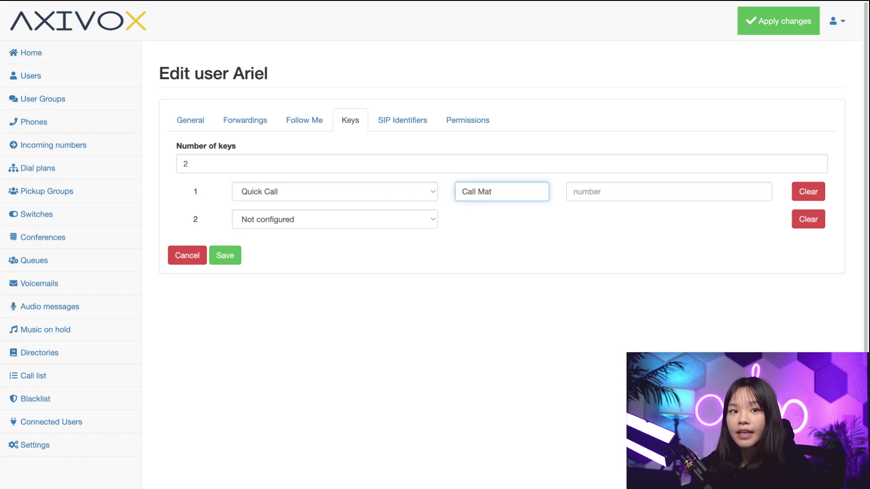
pyautogui.click(574, 191)
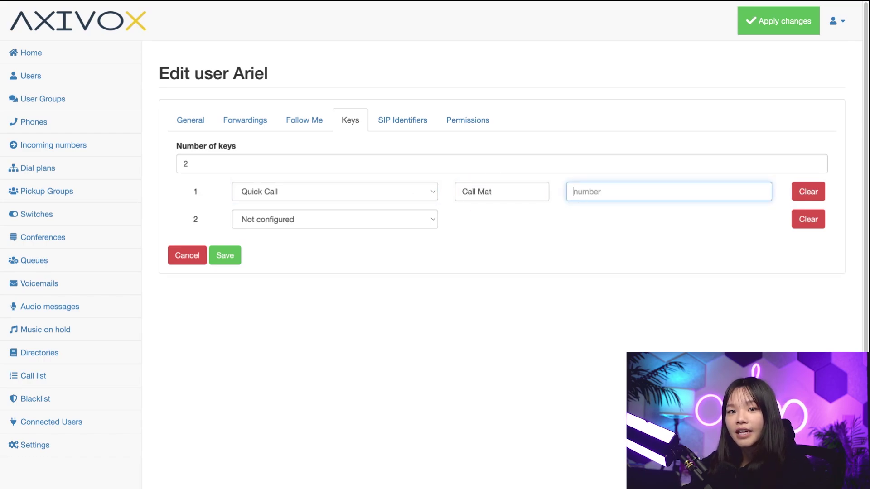
pyautogui.write('7')
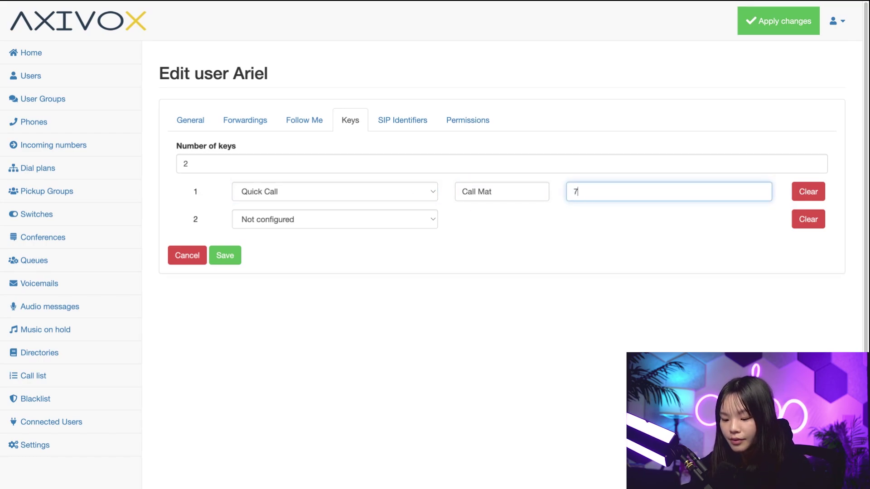
pyautogui.write('165551212')
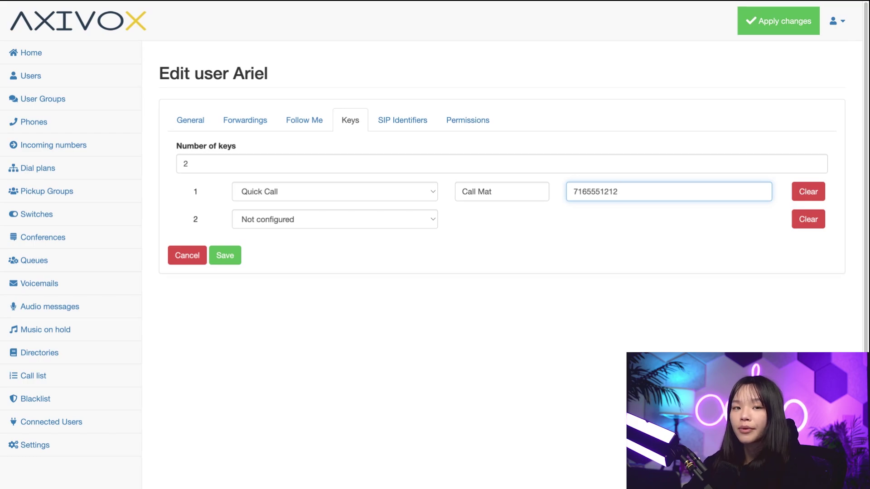
# - Make key 2 a Line key with a contact label targeting extension 2787
pyautogui.click(367, 220)
pyautogui.press('Down')
pyautogui.press('Return')
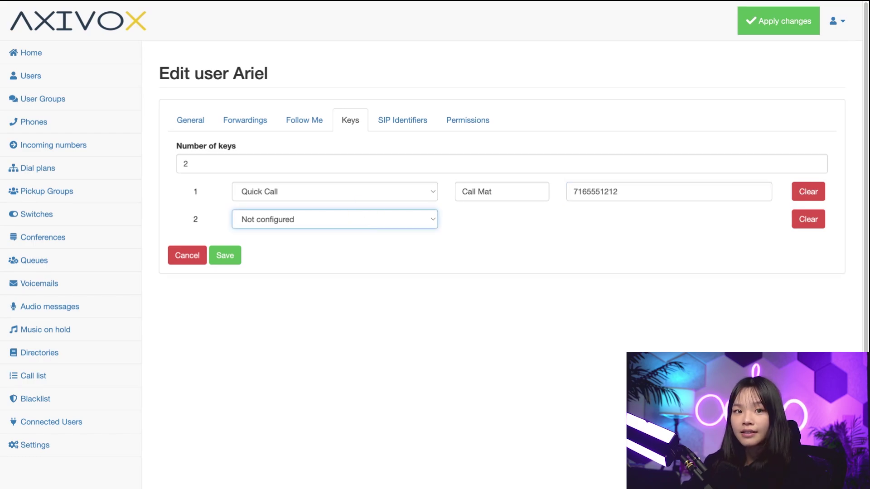
pyautogui.click(490, 220)
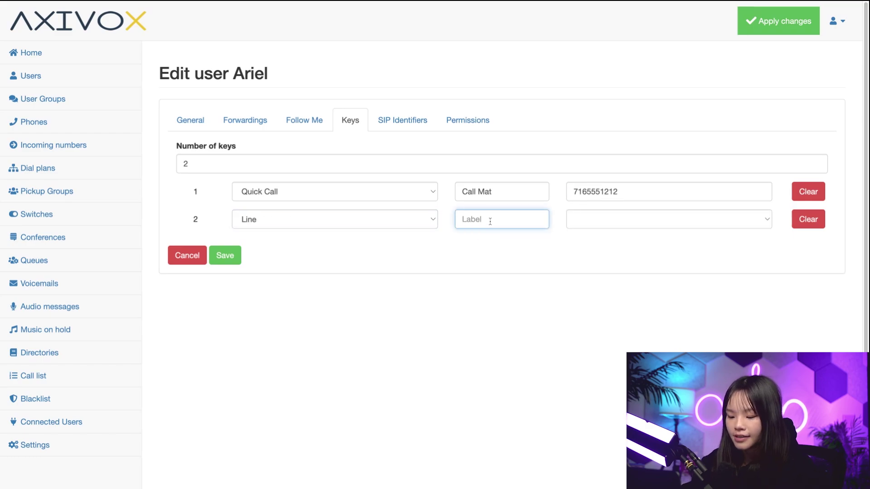
pyautogui.write('Call Stephen')
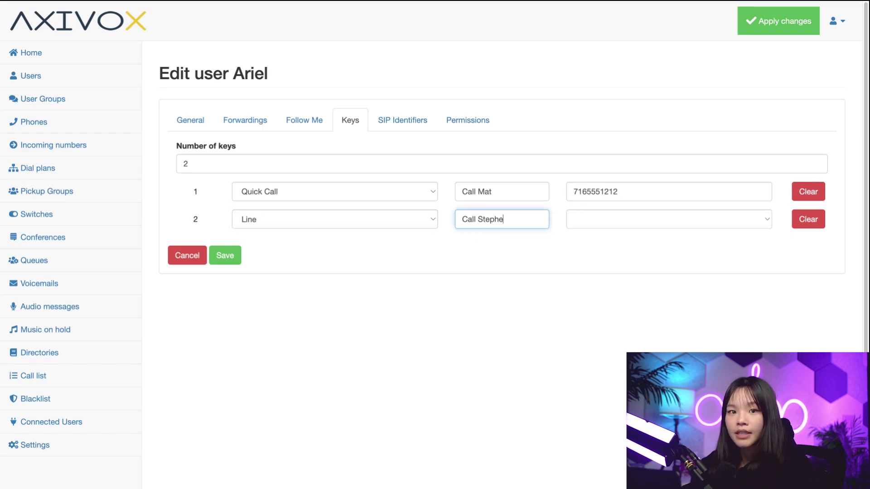
pyautogui.press('Tab')
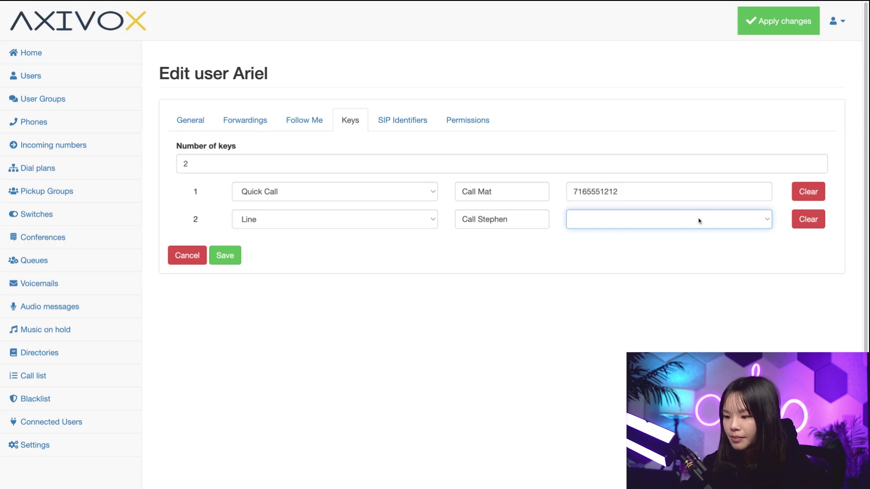
pyautogui.press('2')
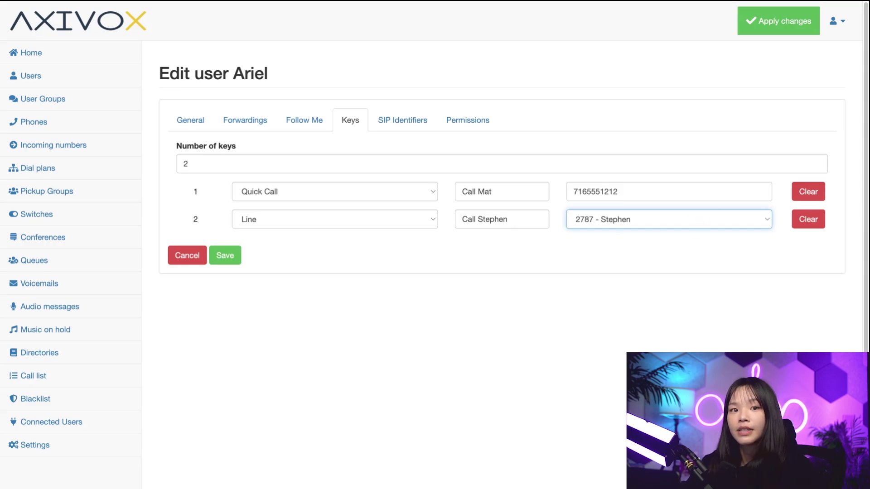
# - Save the phone keys, then view extension 6544's SIP identifiers: domain demoint.axivox.com, proxy pabx.axivox.com
pyautogui.click(229, 261)
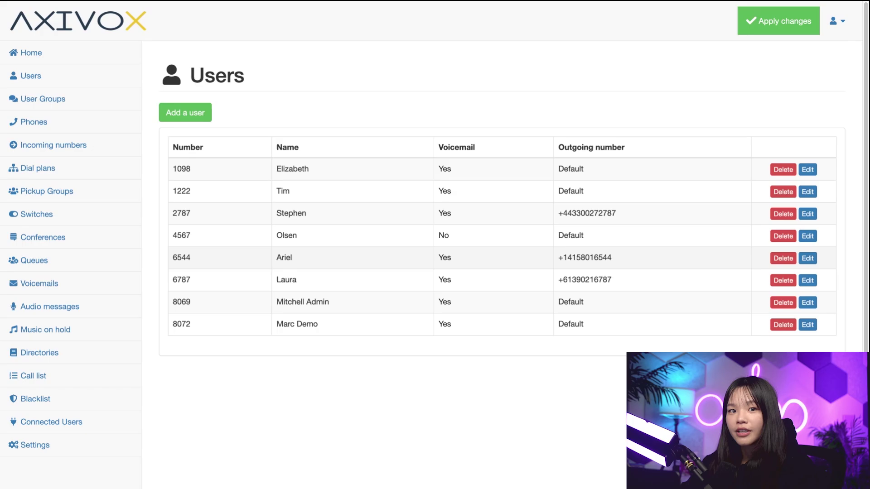
pyautogui.click(346, 264)
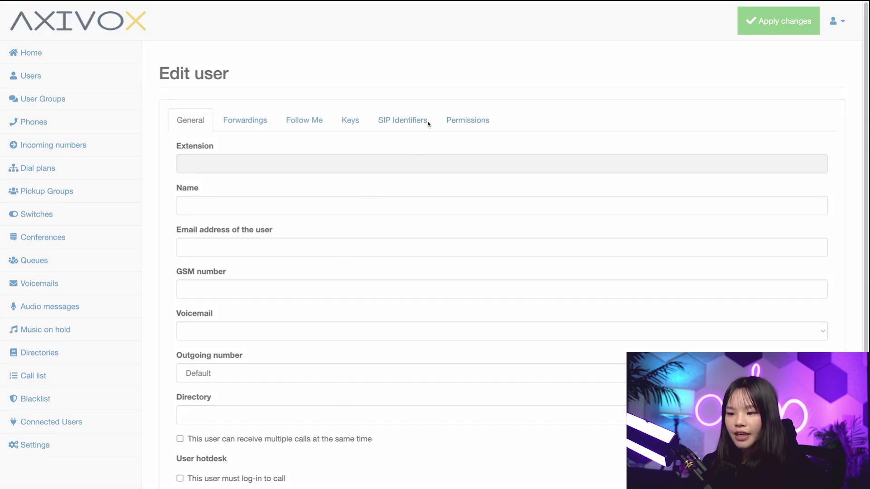
pyautogui.click(404, 122)
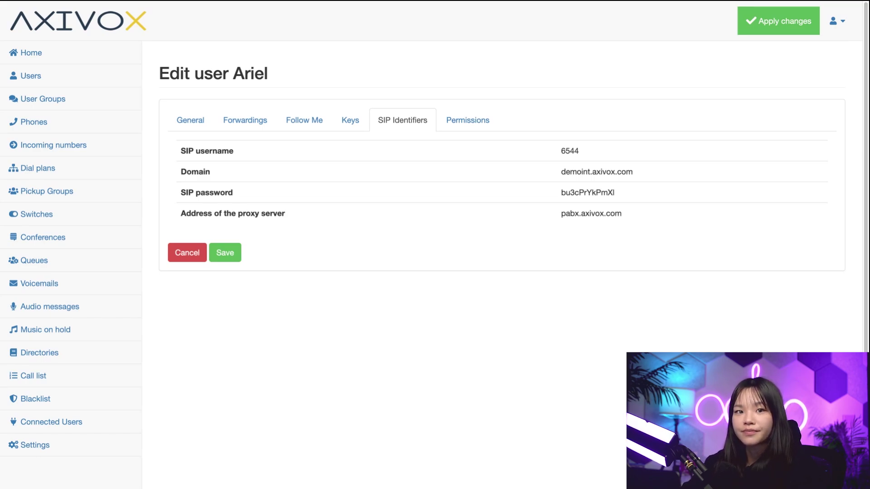
# - Review extension 6544's permissions, toggle Call list to Yes, then cancel back to the Users list
pyautogui.click(466, 117)
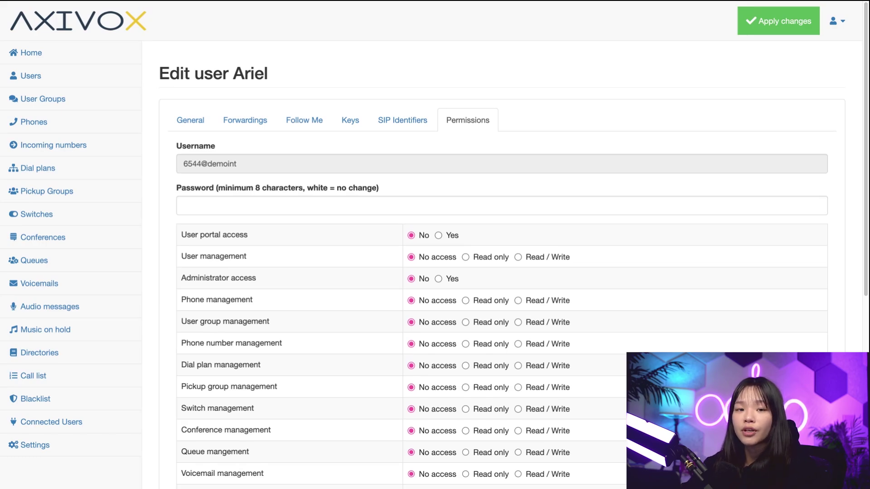
pyautogui.scroll(-7, 325, 330)
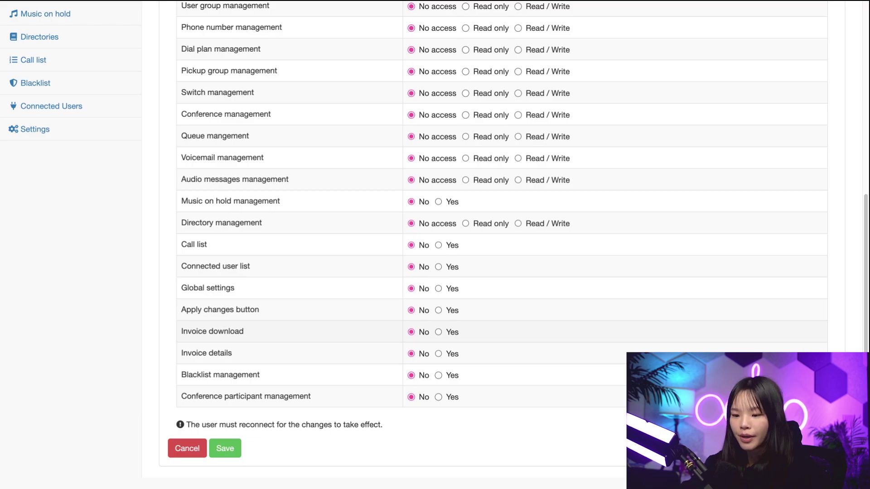
pyautogui.click(448, 245)
pyautogui.scroll(10, 326, 180)
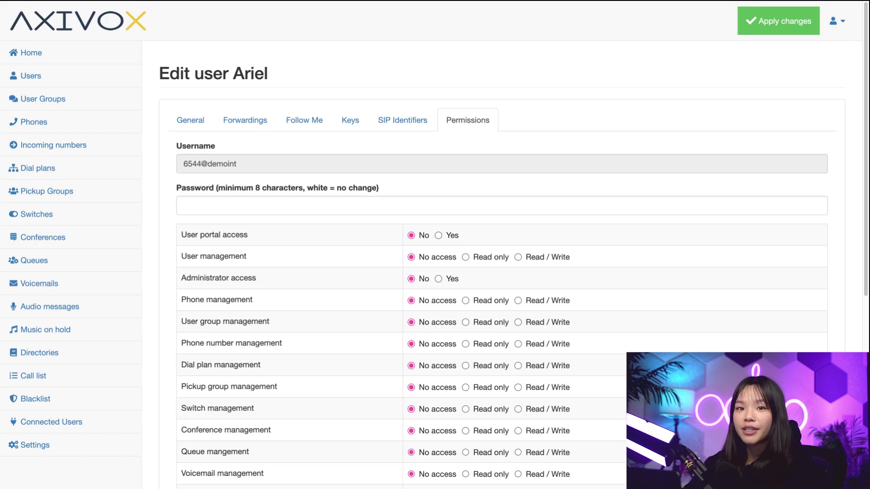
pyautogui.scroll(-7, 390, 248)
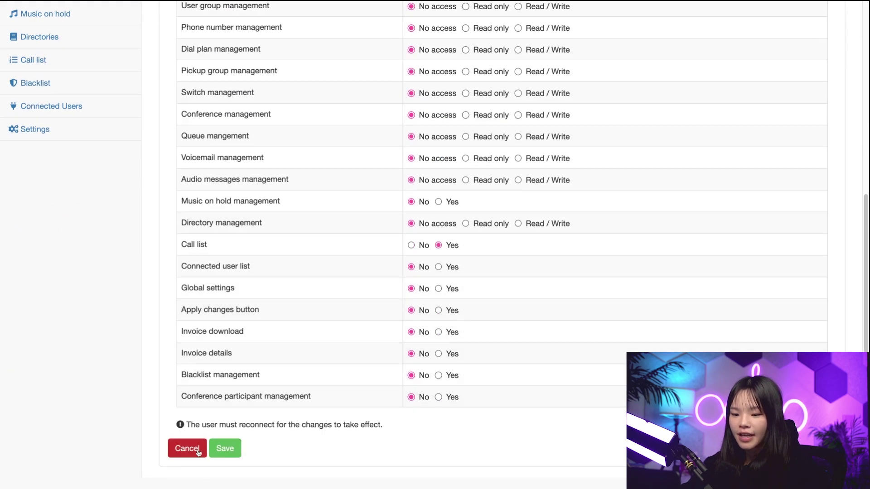
pyautogui.click(225, 450)
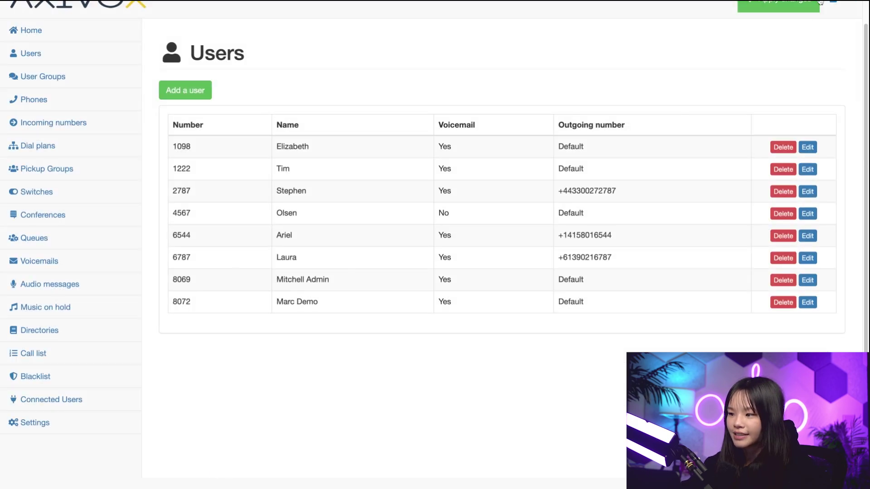
pyautogui.click(793, 13)
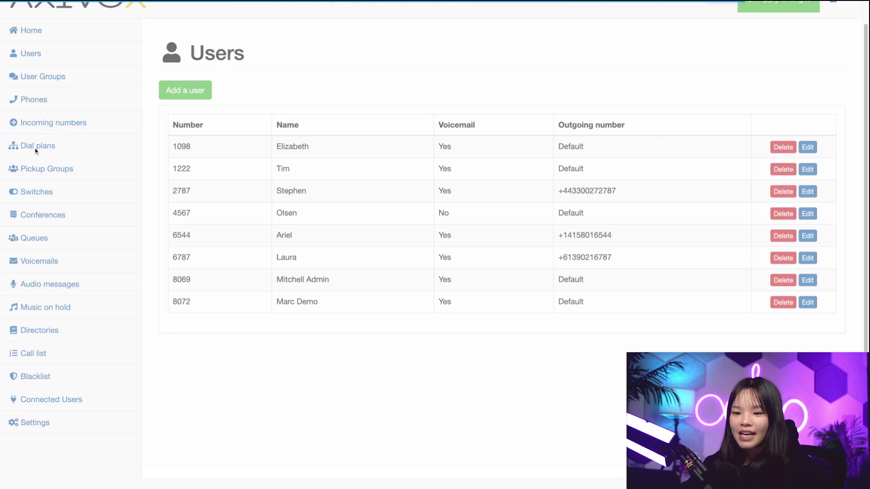
pyautogui.click(78, 127)
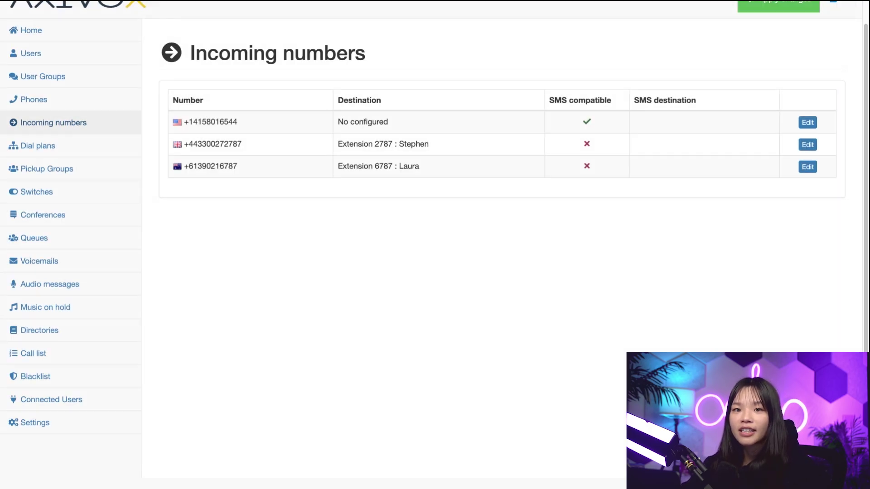
pyautogui.click(417, 132)
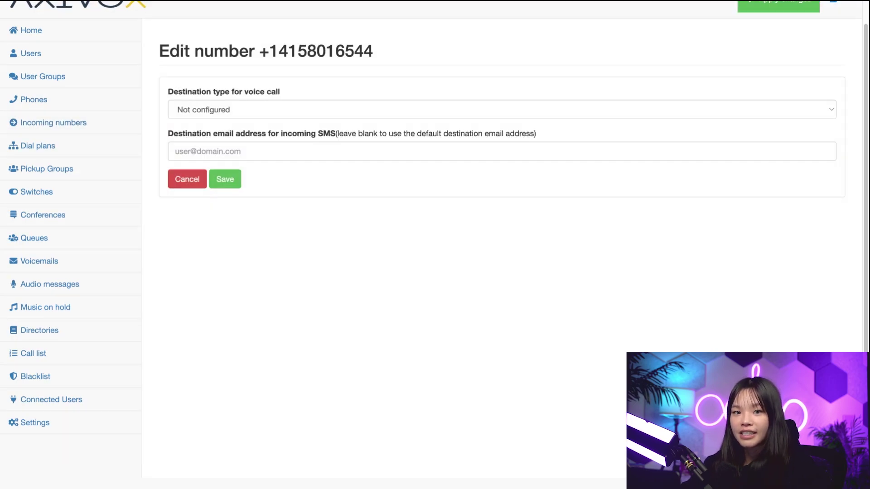
pyautogui.click(233, 110)
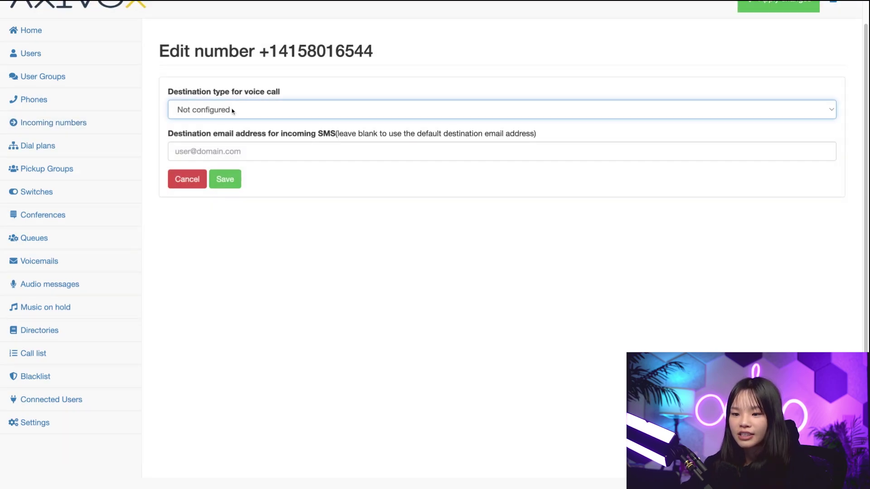
pyautogui.click(231, 123)
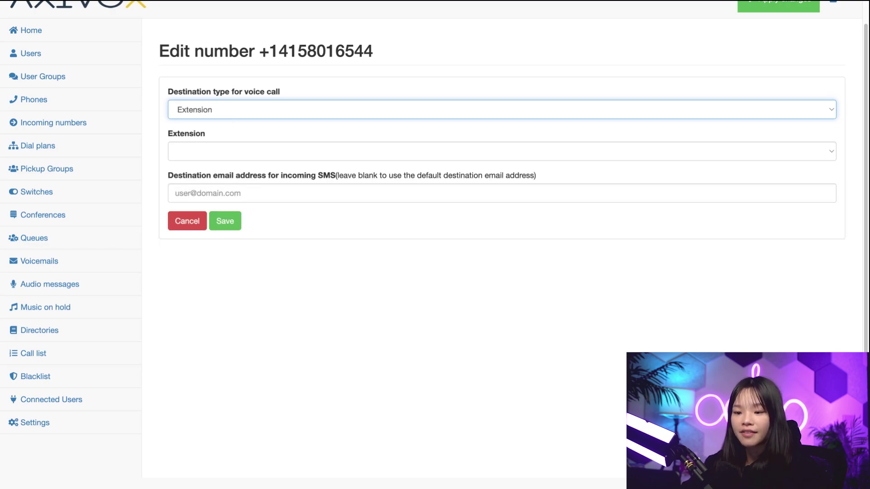
pyautogui.click(243, 152)
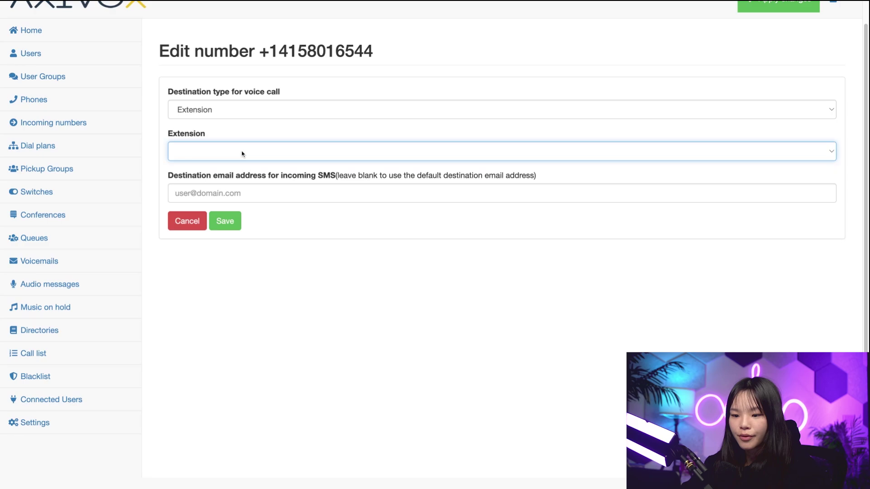
pyautogui.press('Down')
pyautogui.click(225, 220)
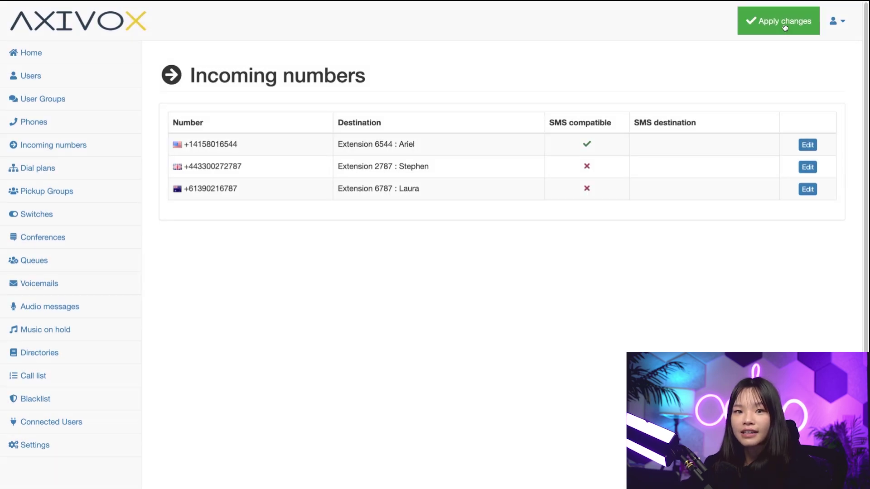
pyautogui.click(786, 27)
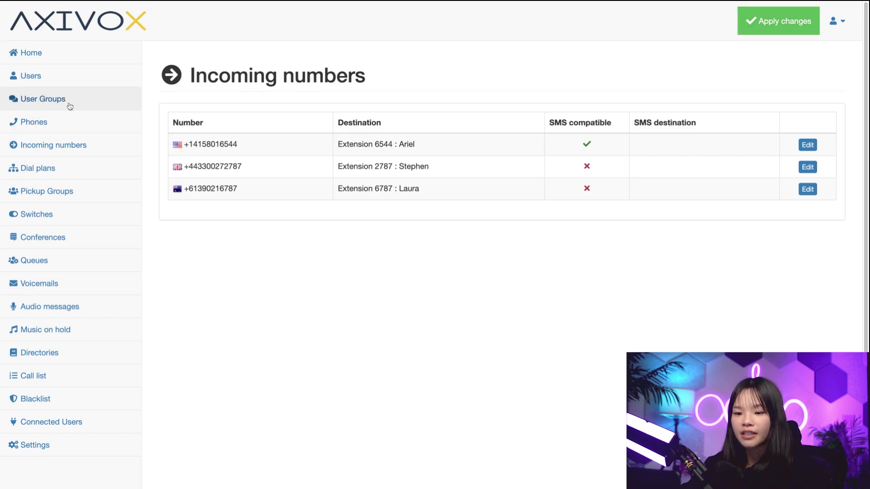
# - Create the Support user group with extensions 2787 and 6787, save it, and apply changes
pyautogui.click(86, 105)
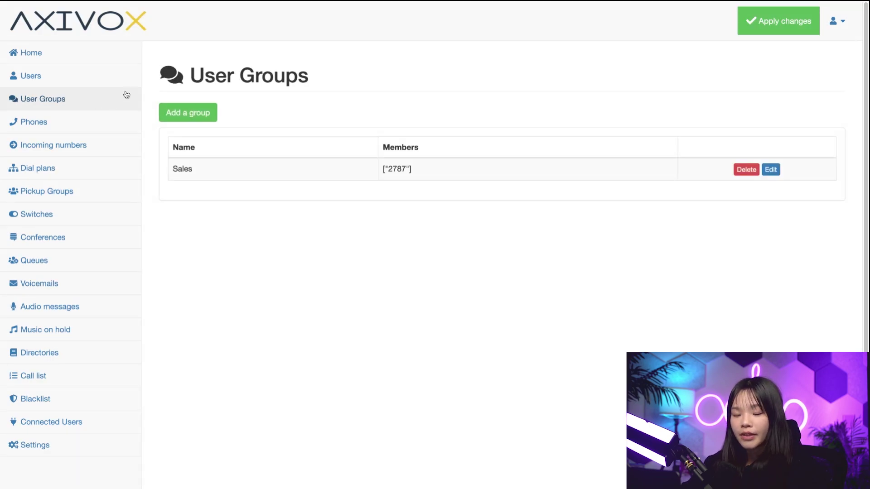
pyautogui.click(183, 113)
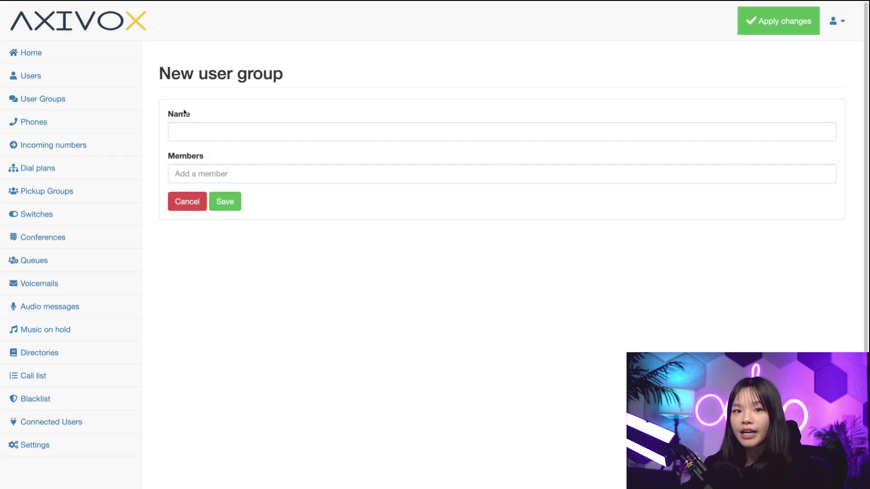
pyautogui.click(207, 141)
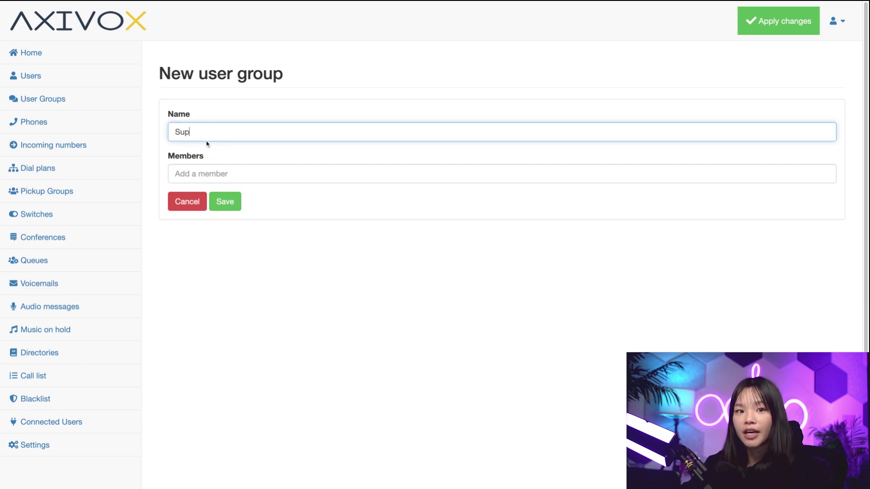
pyautogui.press('Tab')
pyautogui.write('St')
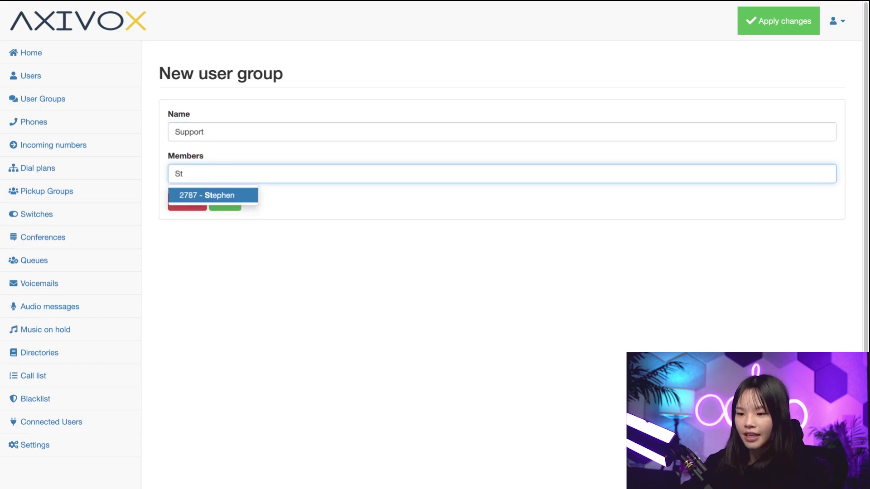
pyautogui.click(196, 196)
pyautogui.write('Lau')
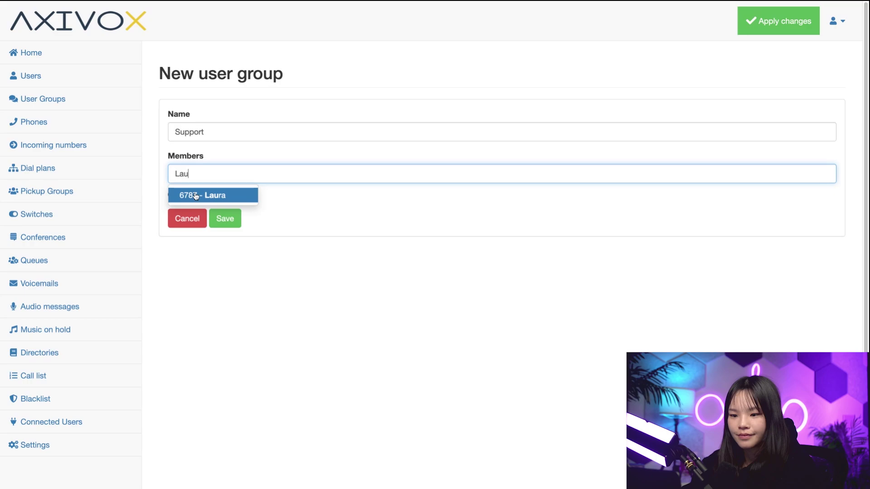
pyautogui.click(194, 198)
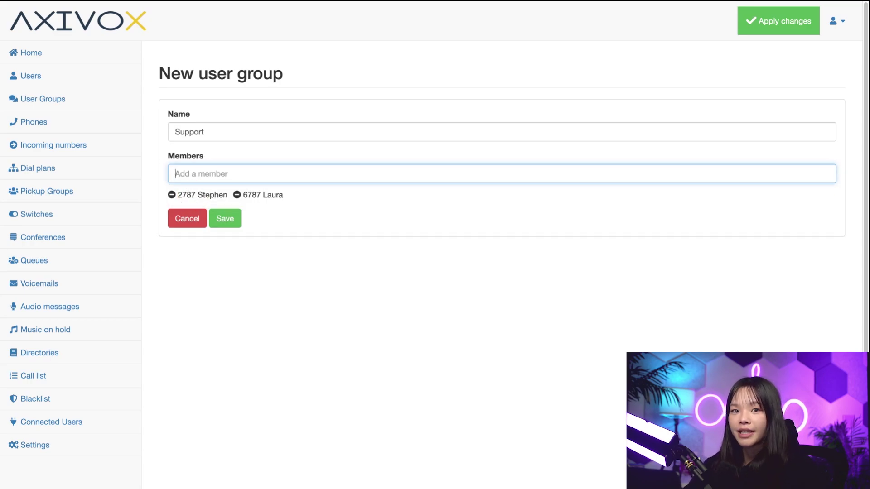
pyautogui.click(224, 220)
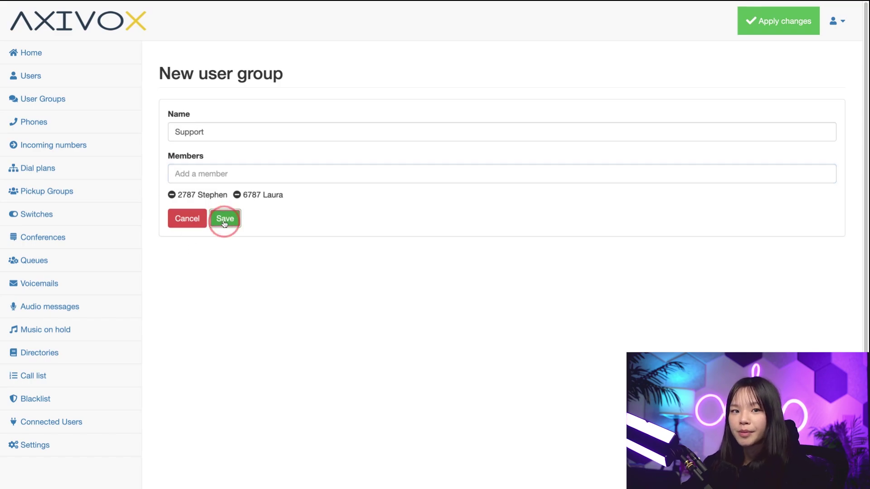
pyautogui.click(794, 22)
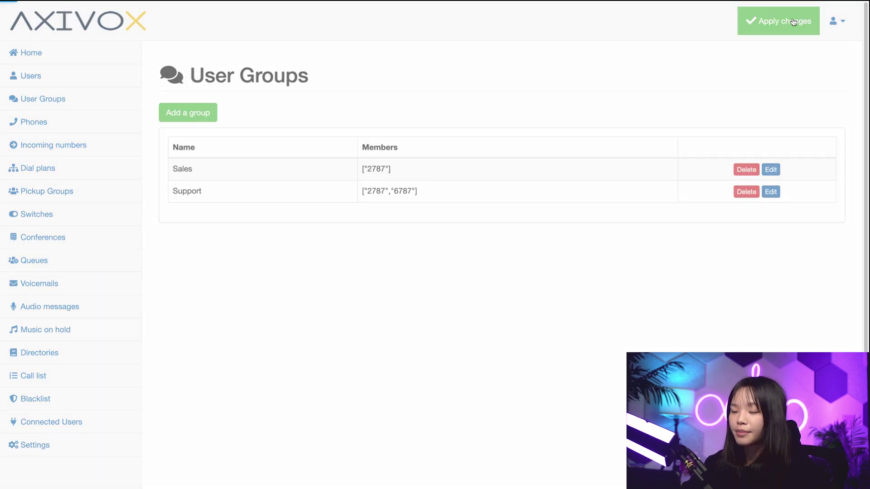